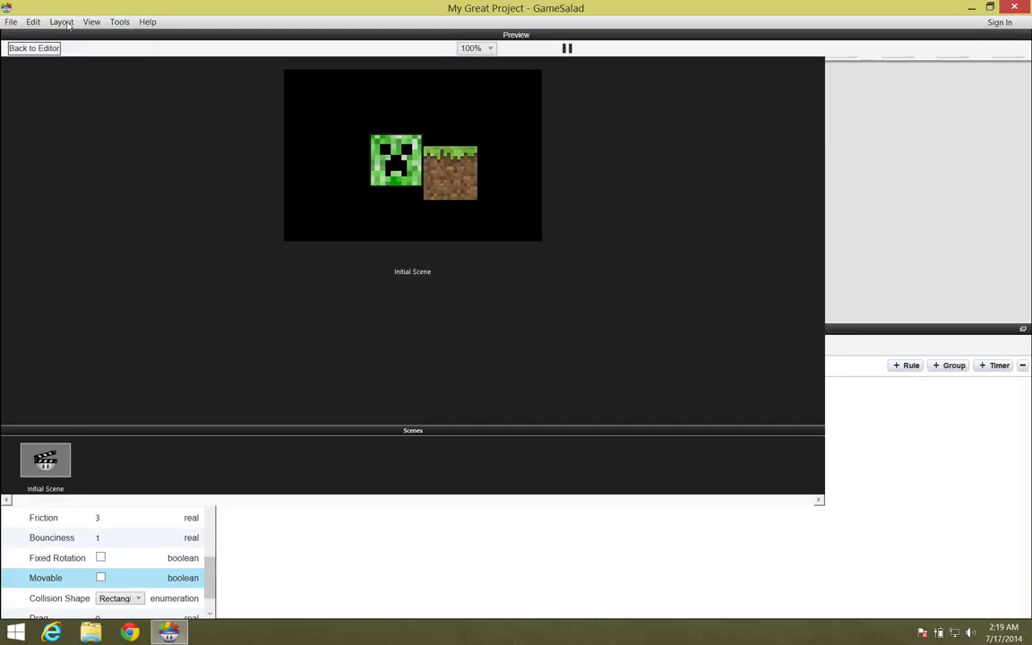
# Leave the preview and delete the creeper block instance from the initial scene.
pyautogui.click(34, 47)
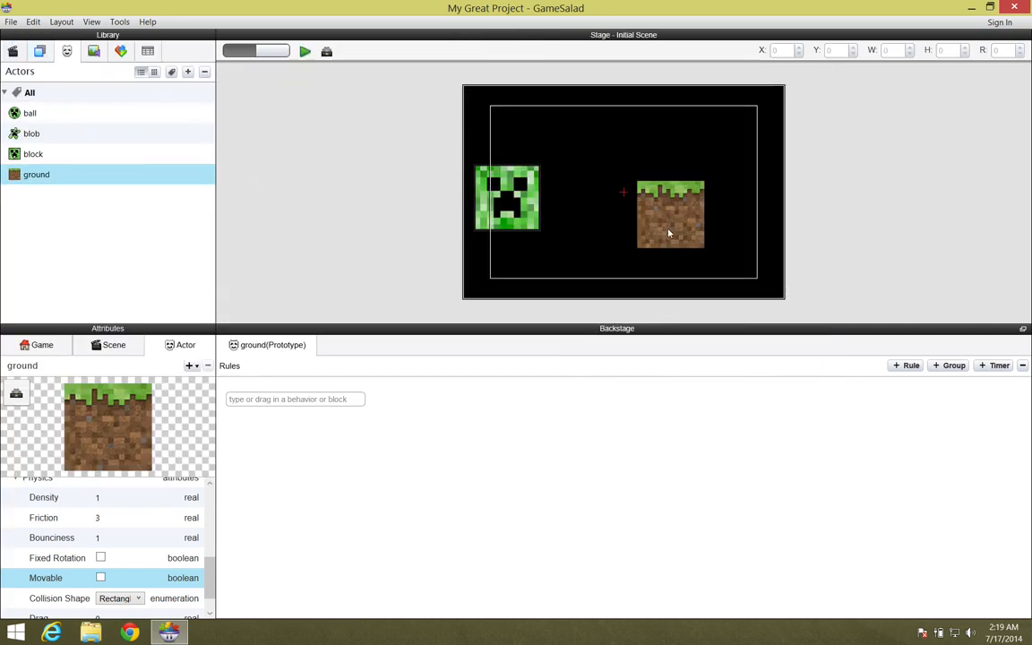
pyautogui.click(532, 220)
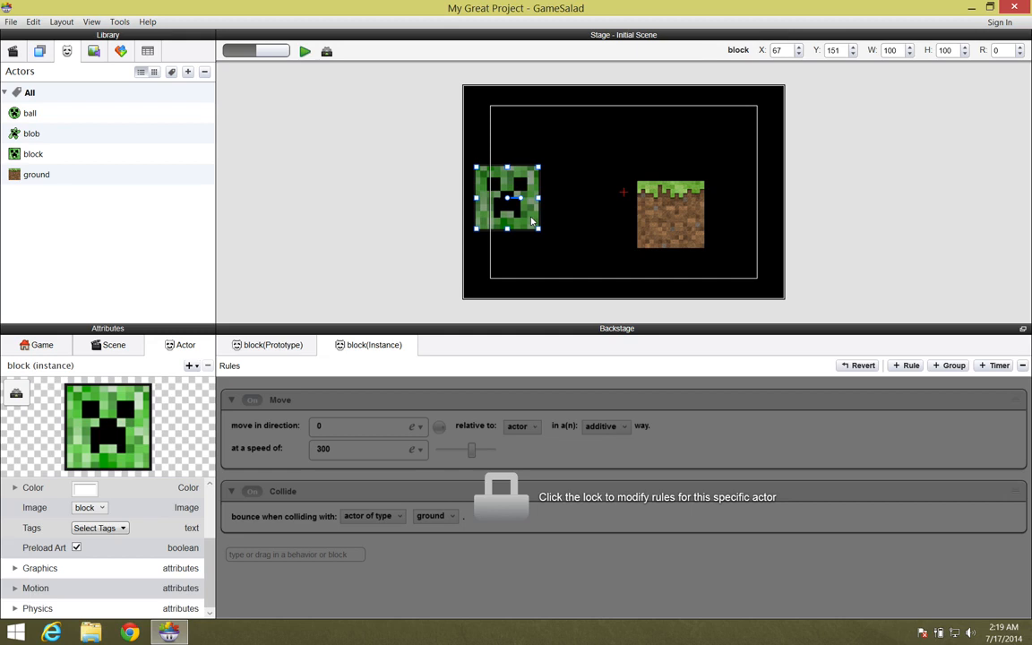
pyautogui.press('Delete')
# Move the ground instance to the scene's lower-left corner at about X 24, Y 35, and undo a trial horizontal stretch.
pyautogui.moveTo(672, 232); pyautogui.dragTo(495, 292)
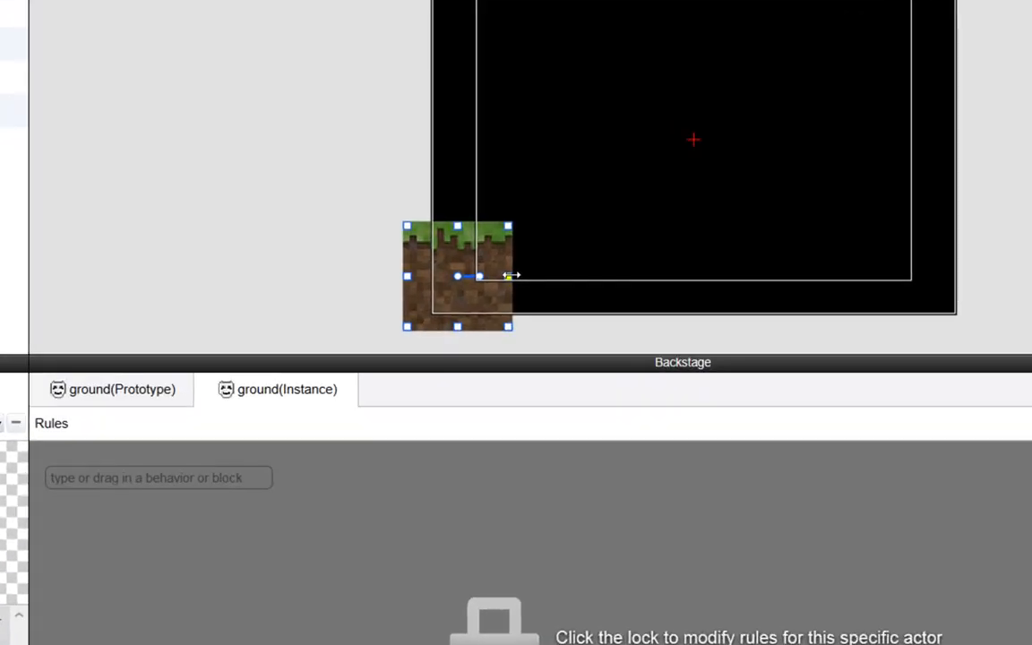
pyautogui.moveTo(510, 275); pyautogui.dragTo(936, 293)
pyautogui.hotkey('ctrl', 'z')
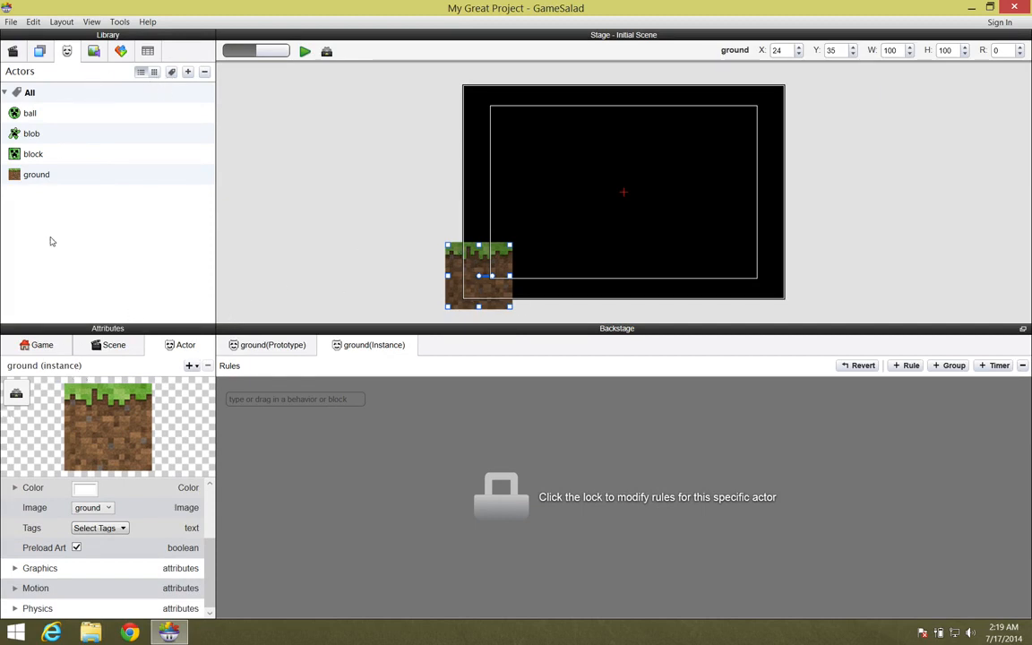
# Set the ground actor's Horizontal Wrap graphics attribute to Tile.
pyautogui.click(37, 175)
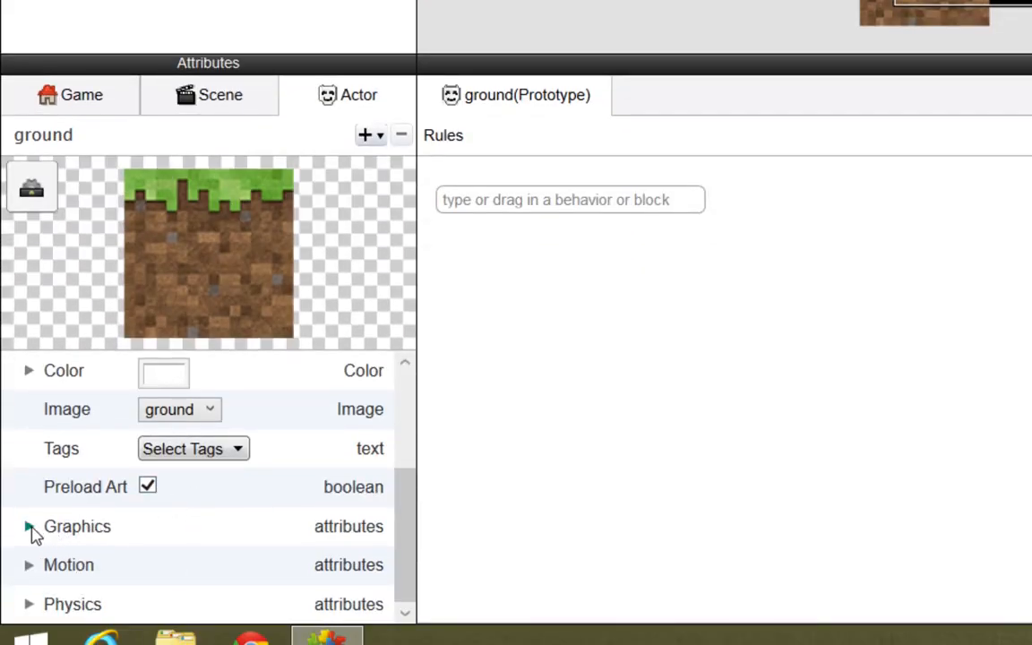
pyautogui.click(30, 528)
pyautogui.scroll(-3, 179, 515)
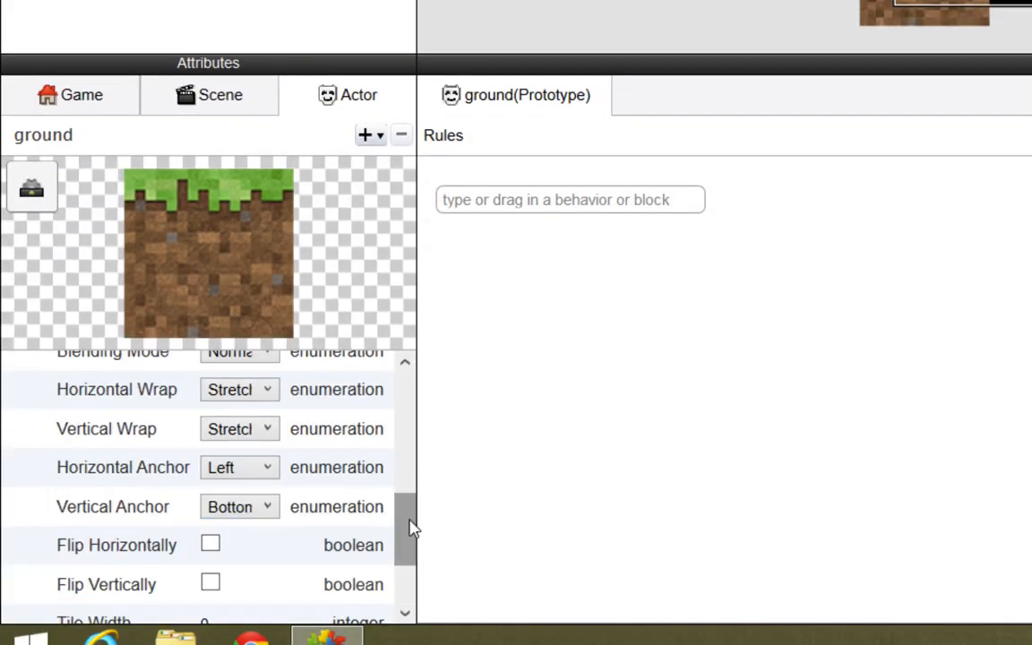
pyautogui.moveTo(408, 531); pyautogui.dragTo(410, 509)
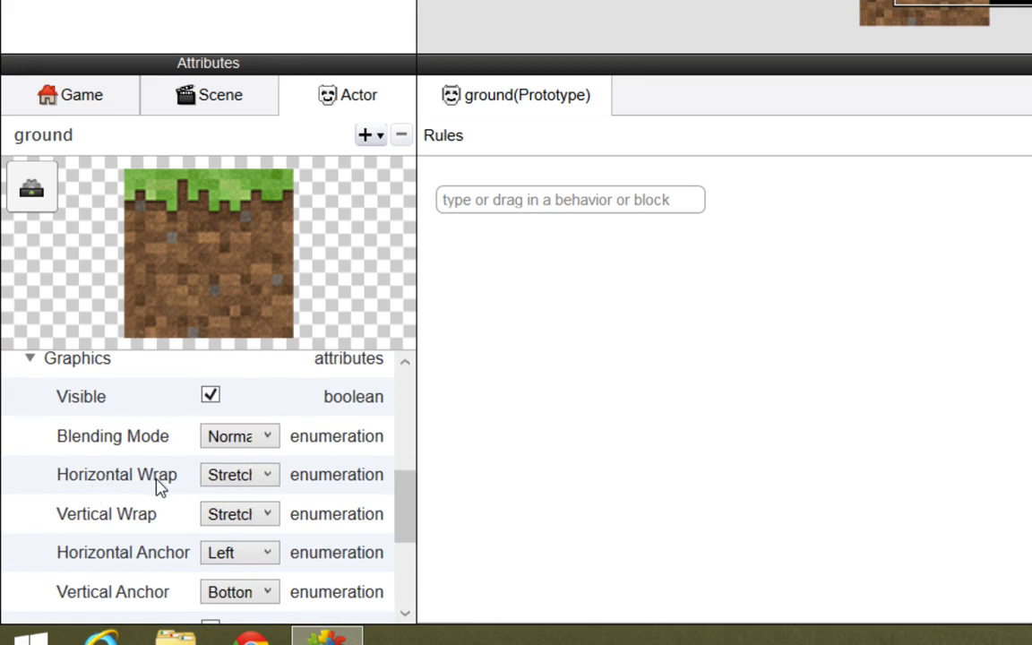
pyautogui.click(248, 485)
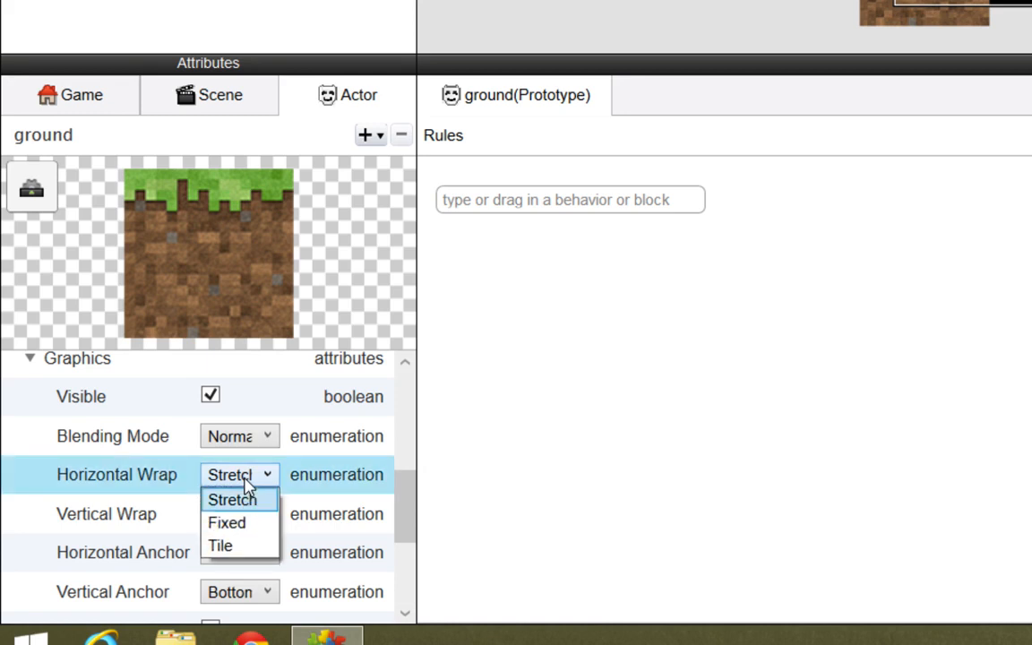
pyautogui.click(226, 546)
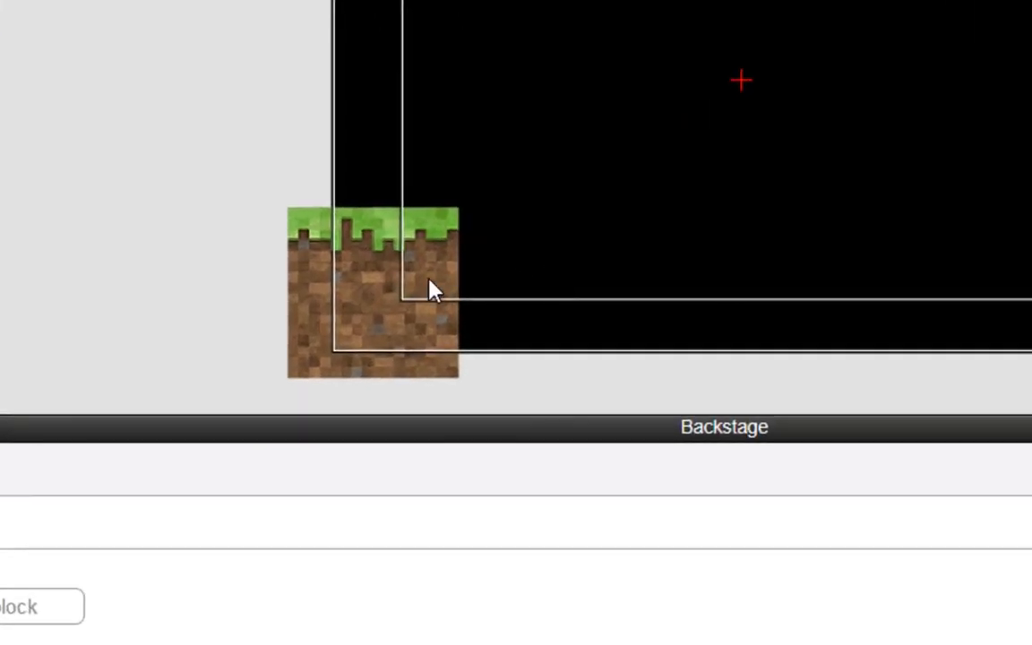
# Widen the ground instance to about 536 so it spans the scene, and lower it to about X 246, Y 11.
pyautogui.click(501, 275)
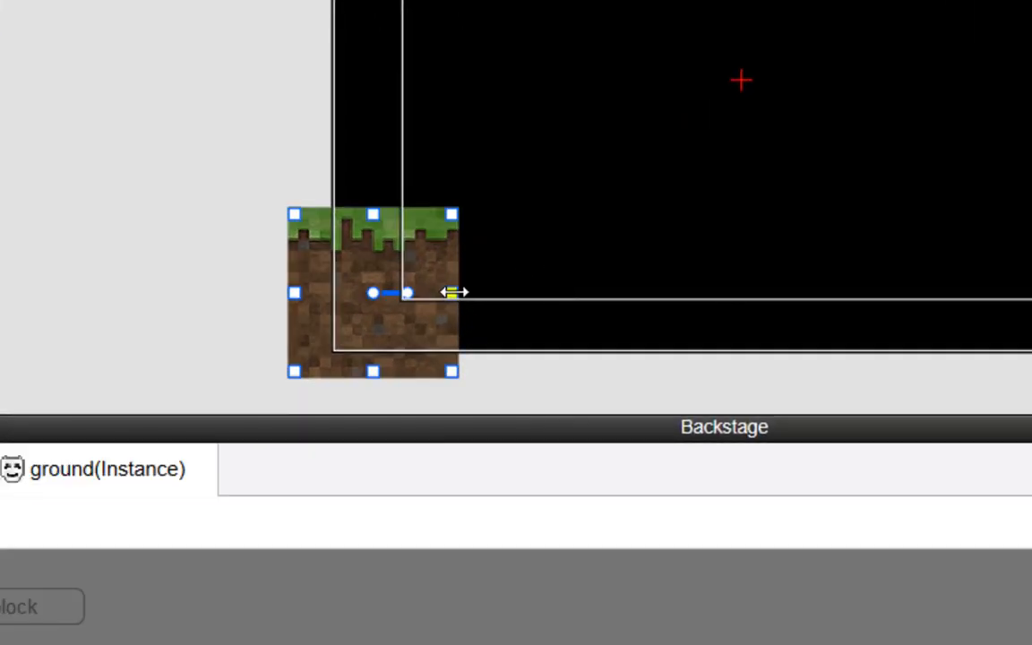
pyautogui.moveTo(454, 292); pyautogui.dragTo(1001, 348)
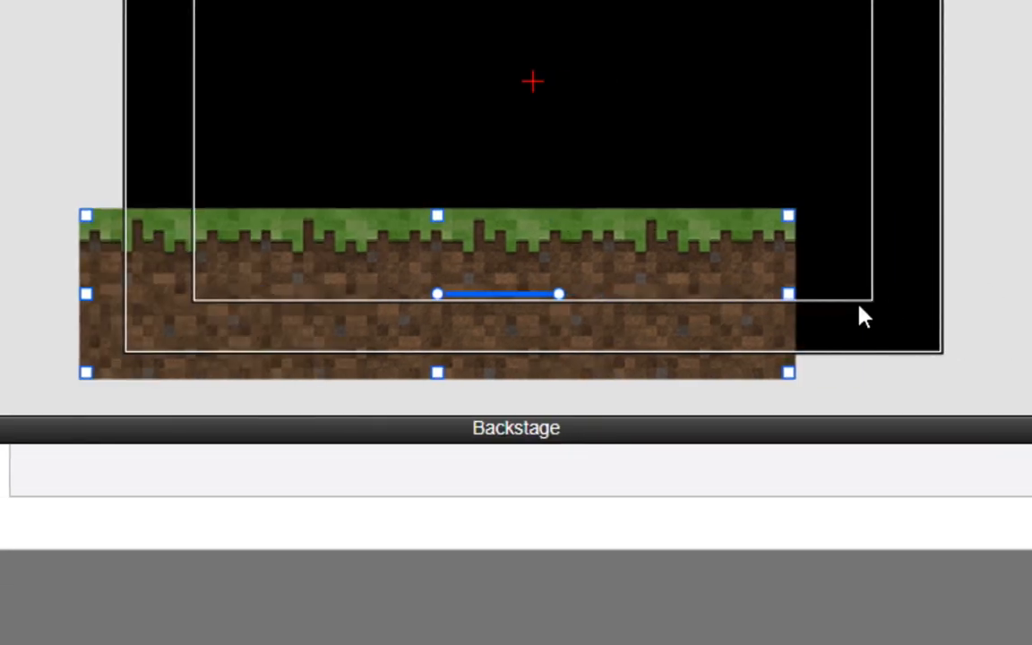
pyautogui.moveTo(996, 293); pyautogui.dragTo(1019, 292)
pyautogui.moveTo(819, 293); pyautogui.dragTo(983, 317)
pyautogui.moveTo(915, 285); pyautogui.dragTo(914, 325)
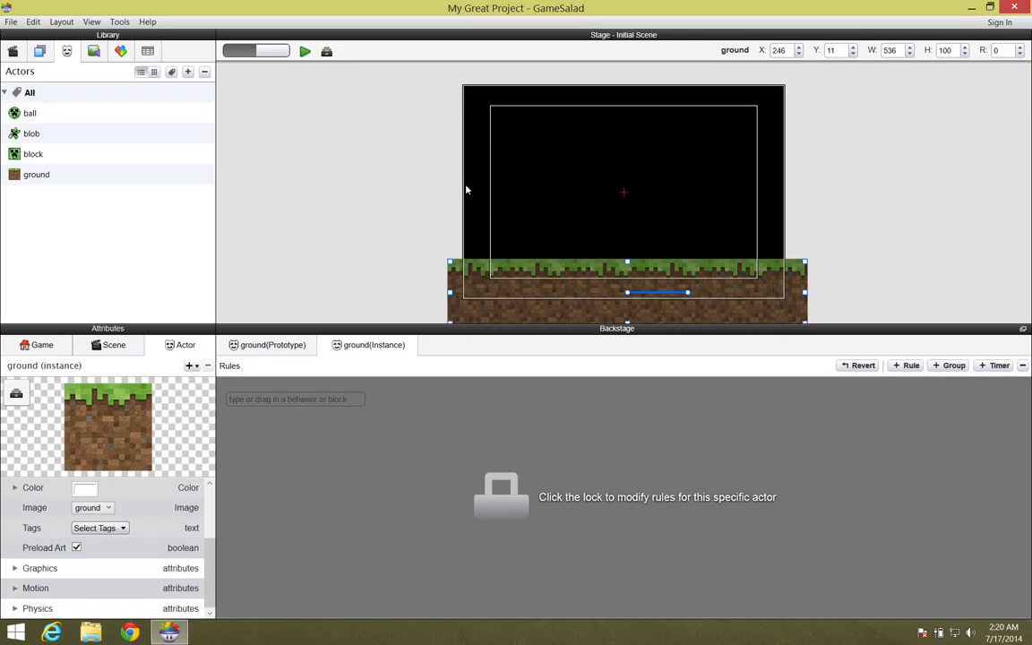
# Place a block actor in the scene above the ground at about X 183, Y 238.
pyautogui.click(27, 154)
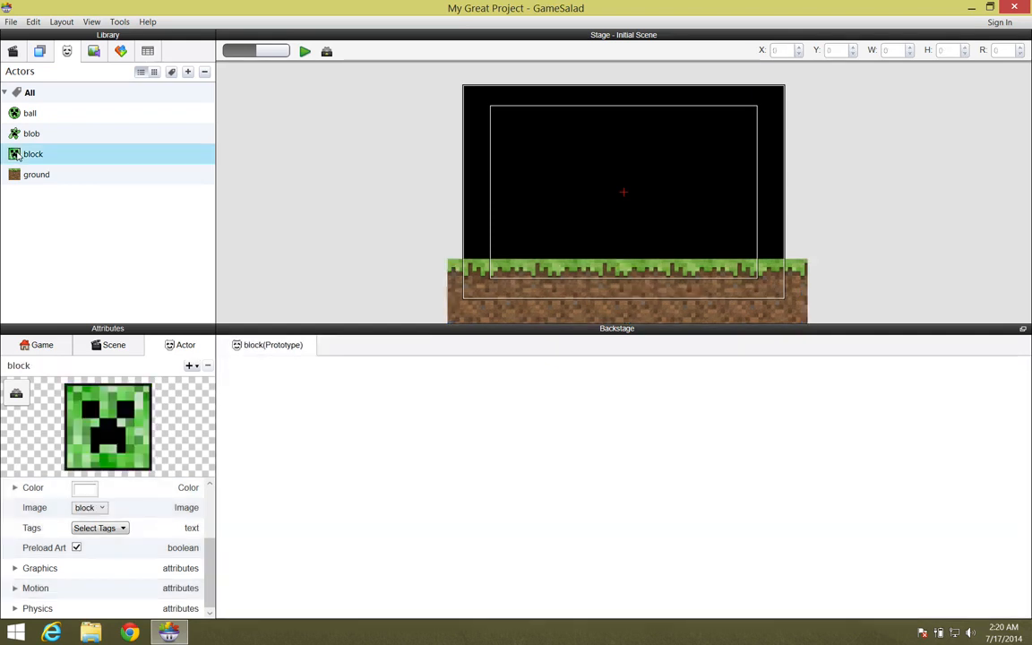
pyautogui.moveTo(79, 148); pyautogui.dragTo(611, 137)
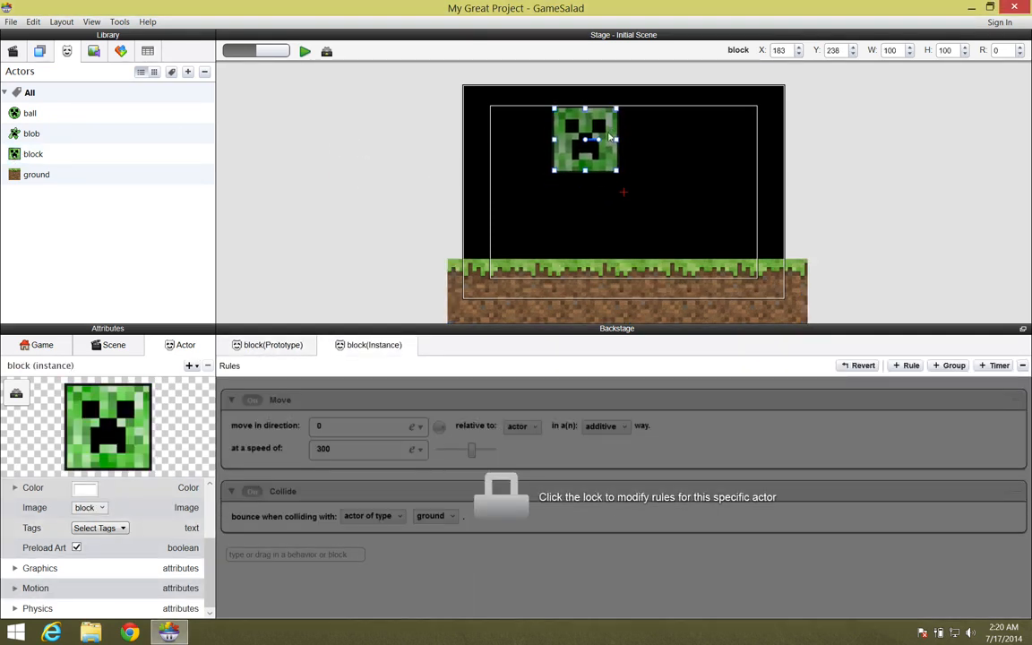
# Set the direction of the block prototype's Move behavior to 270 and preview the scene.
pyautogui.click(28, 156)
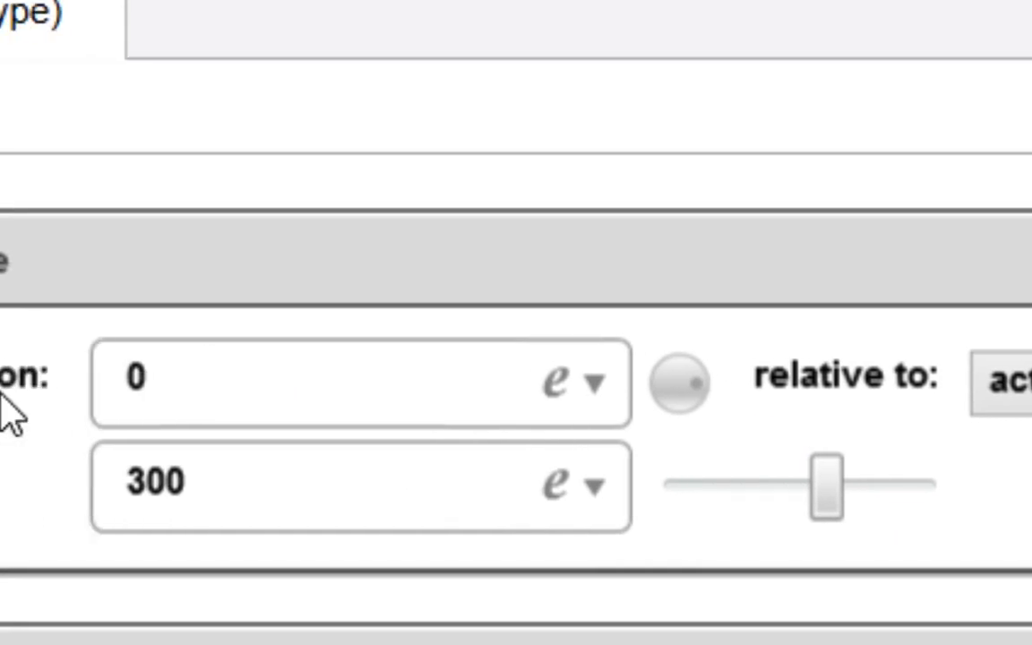
pyautogui.moveTo(704, 390); pyautogui.dragTo(690, 427)
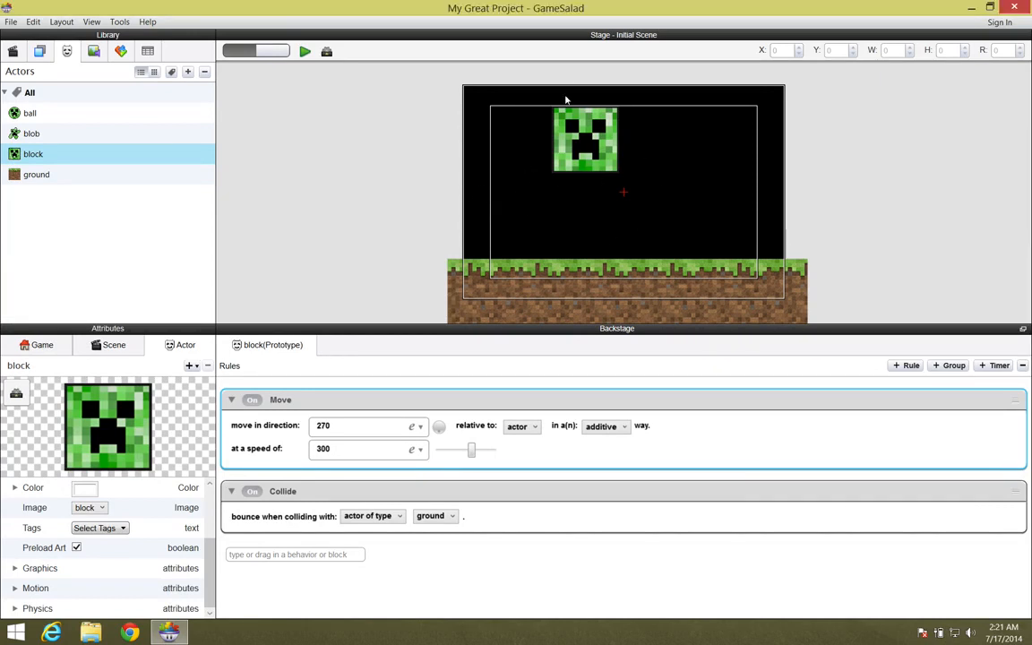
pyautogui.click(306, 51)
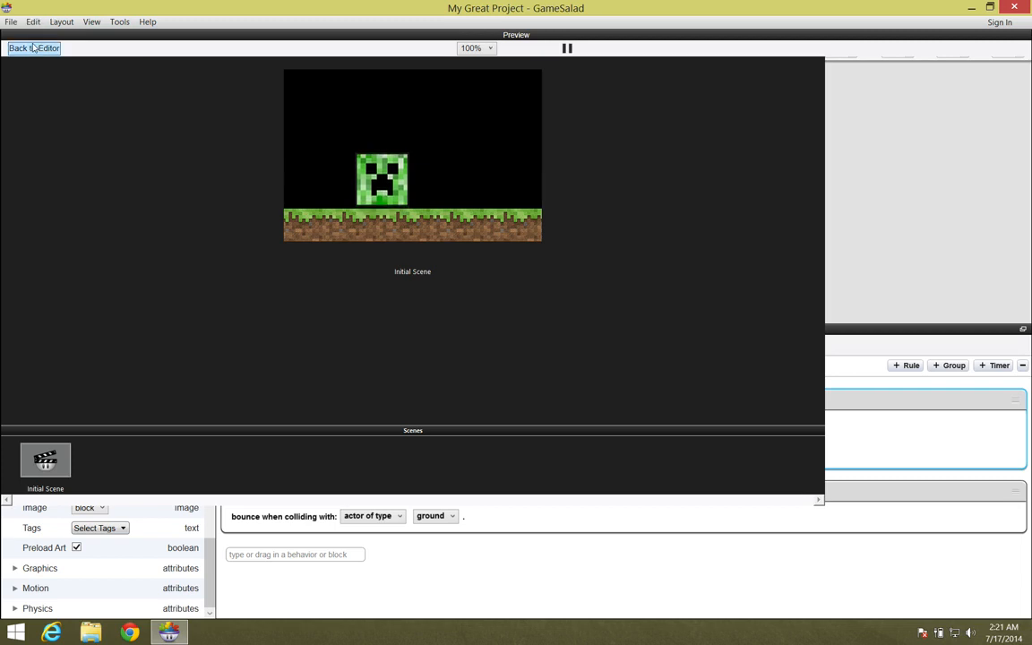
pyautogui.click(33, 47)
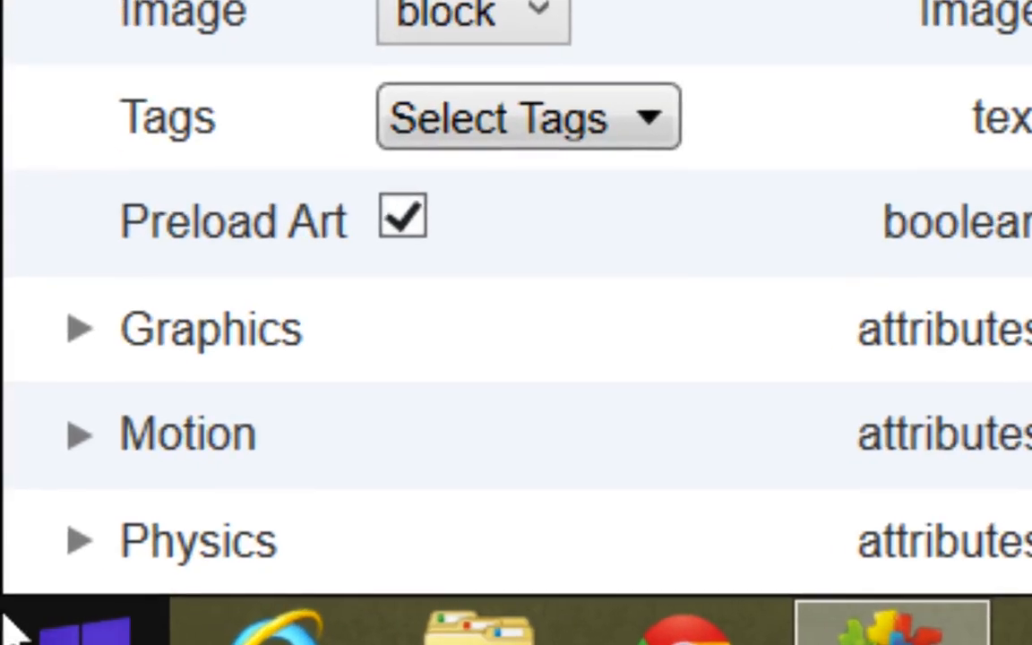
# Set the block actor's Bounciness physics attribute to 0 and preview the scene.
pyautogui.click(80, 541)
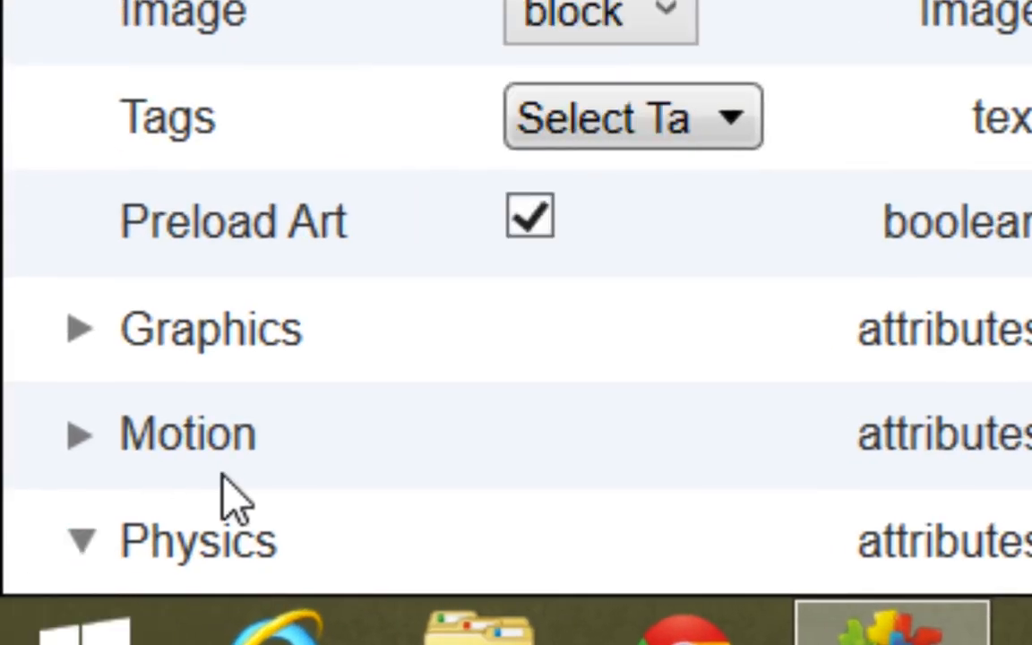
pyautogui.scroll(-5, 230, 495)
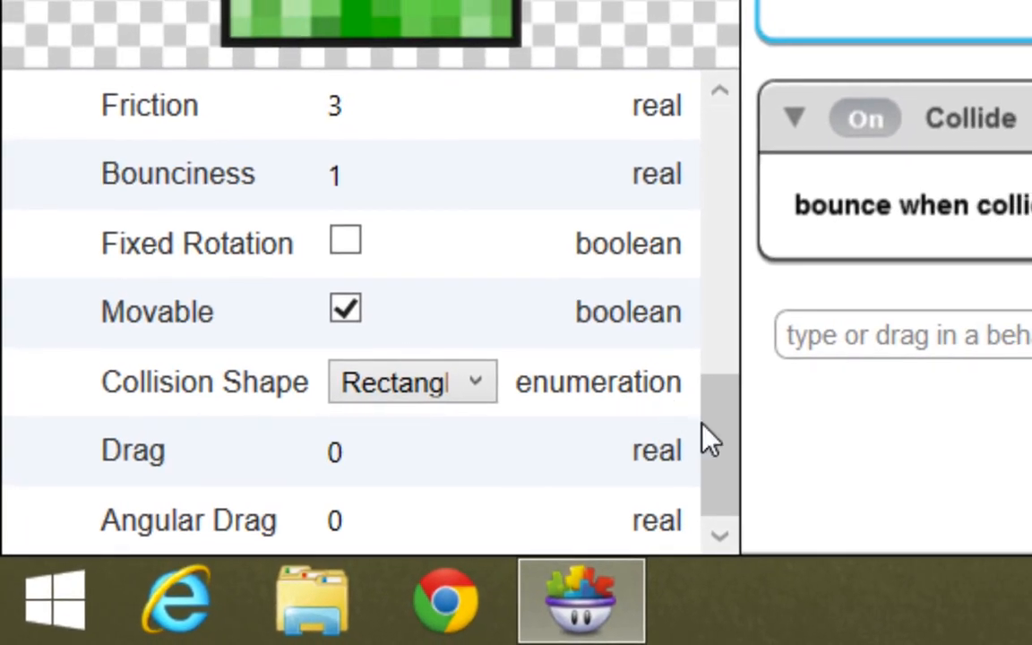
pyautogui.moveTo(714, 438); pyautogui.dragTo(714, 392)
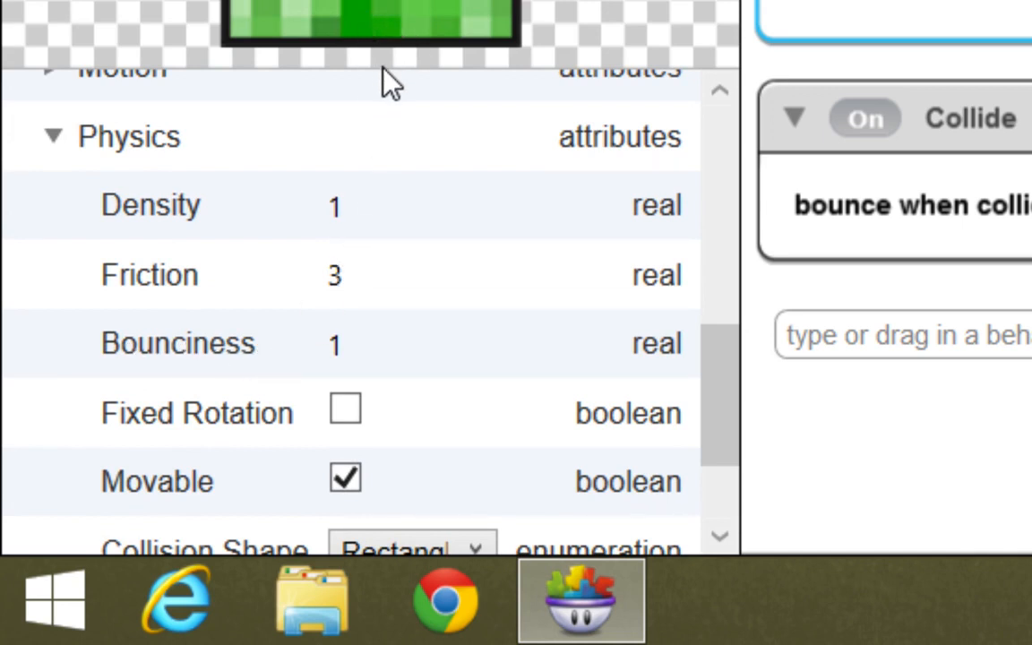
pyautogui.click(338, 349)
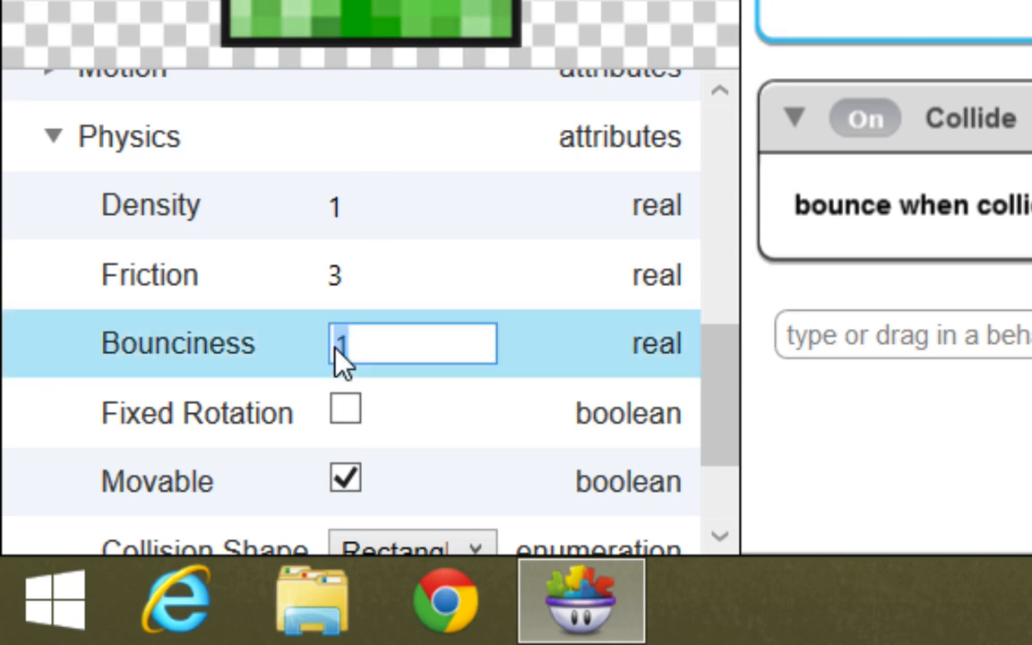
pyautogui.write('5')
pyautogui.press('Return')
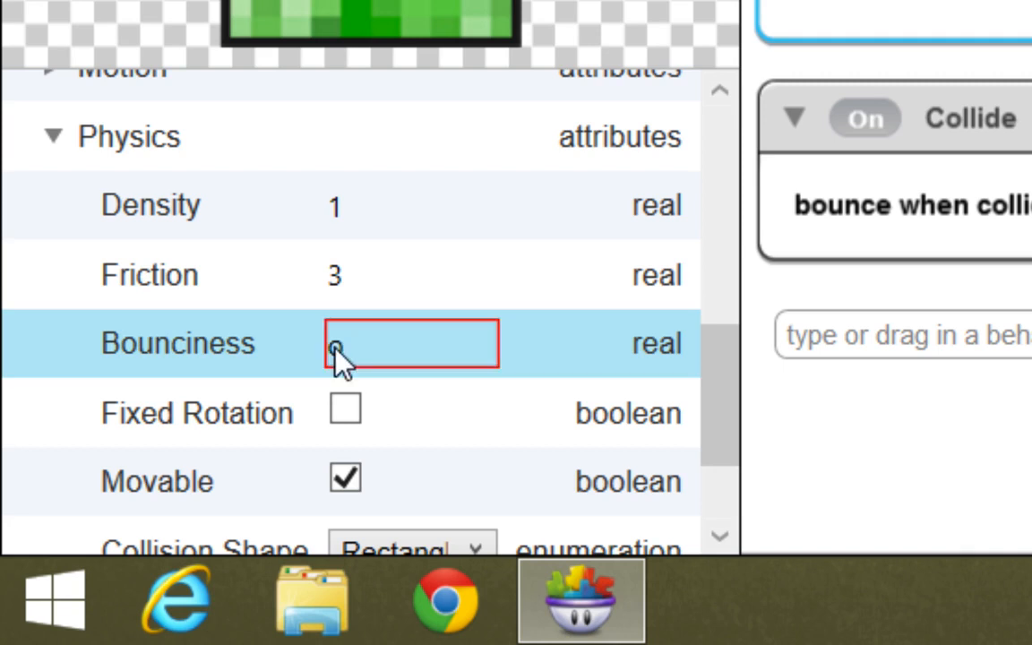
pyautogui.click(337, 349)
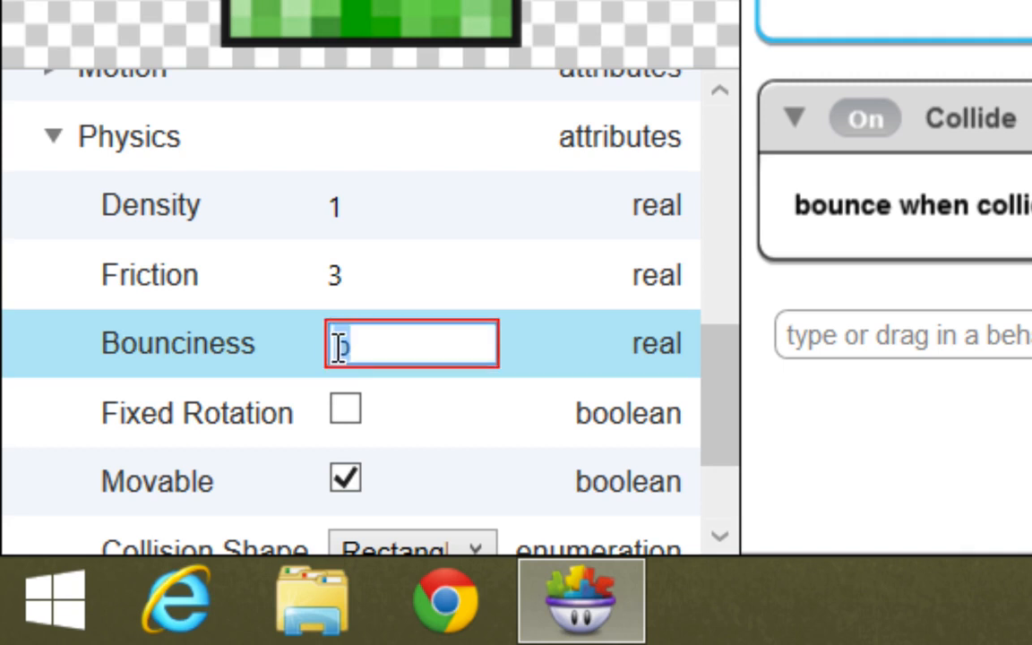
pyautogui.write('0')
pyautogui.press('Return')
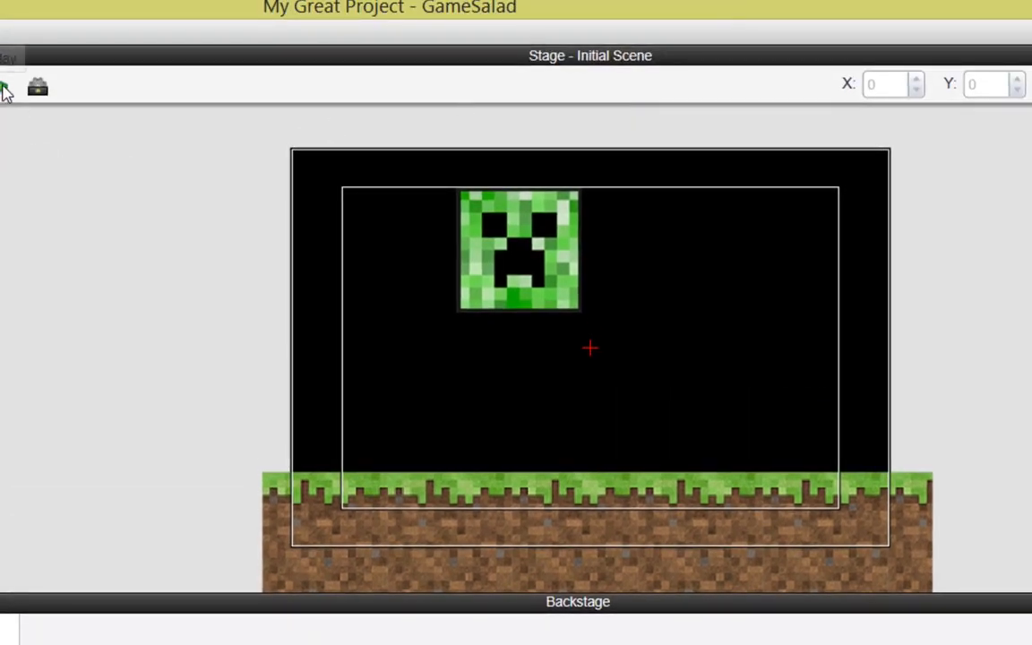
pyautogui.click(4, 90)
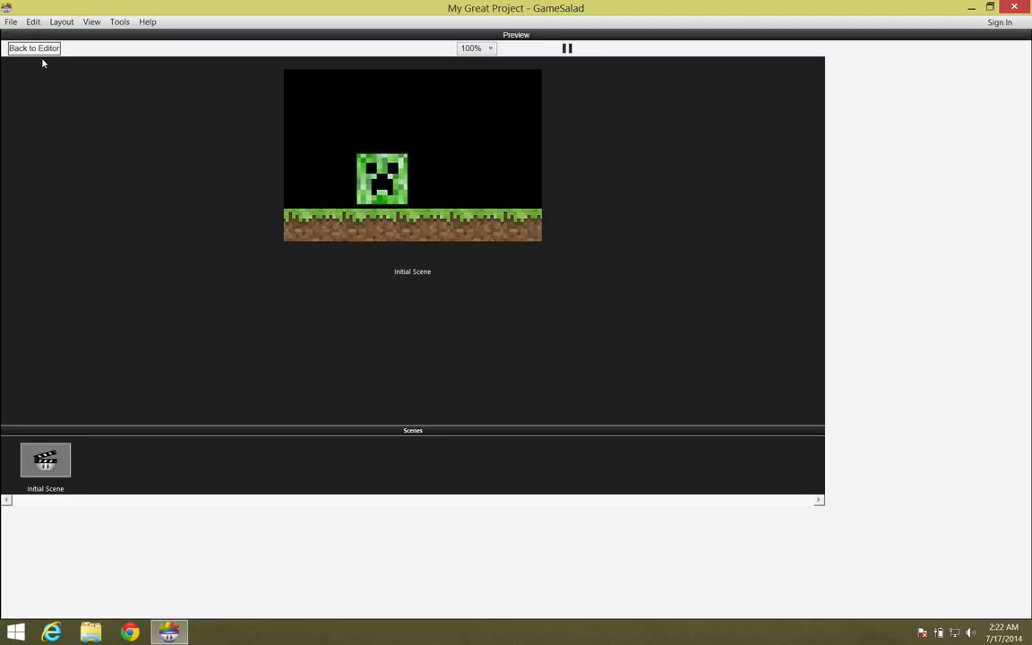
pyautogui.click(35, 48)
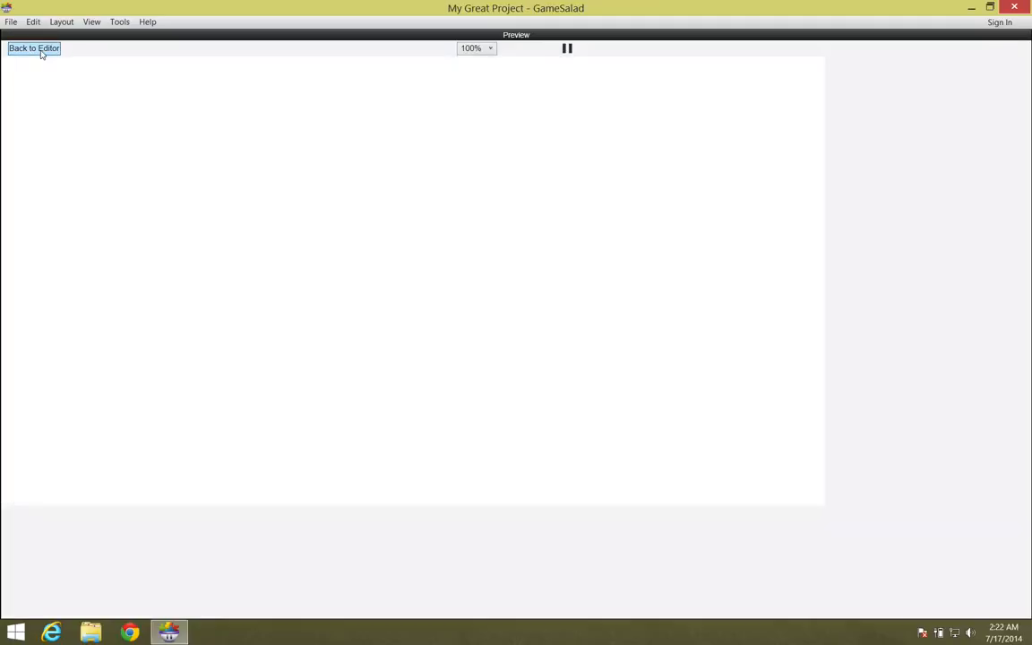
# Set the ground actor's Bounciness physics attribute to 0 and preview the scene.
pyautogui.click(42, 175)
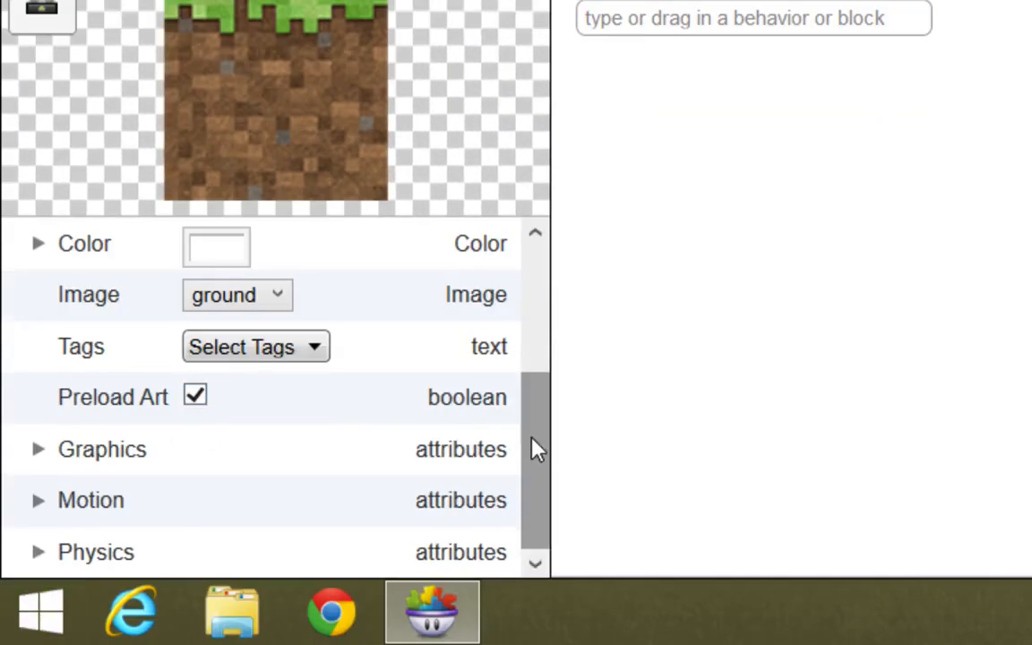
pyautogui.click(40, 552)
pyautogui.moveTo(537, 403); pyautogui.dragTo(536, 472)
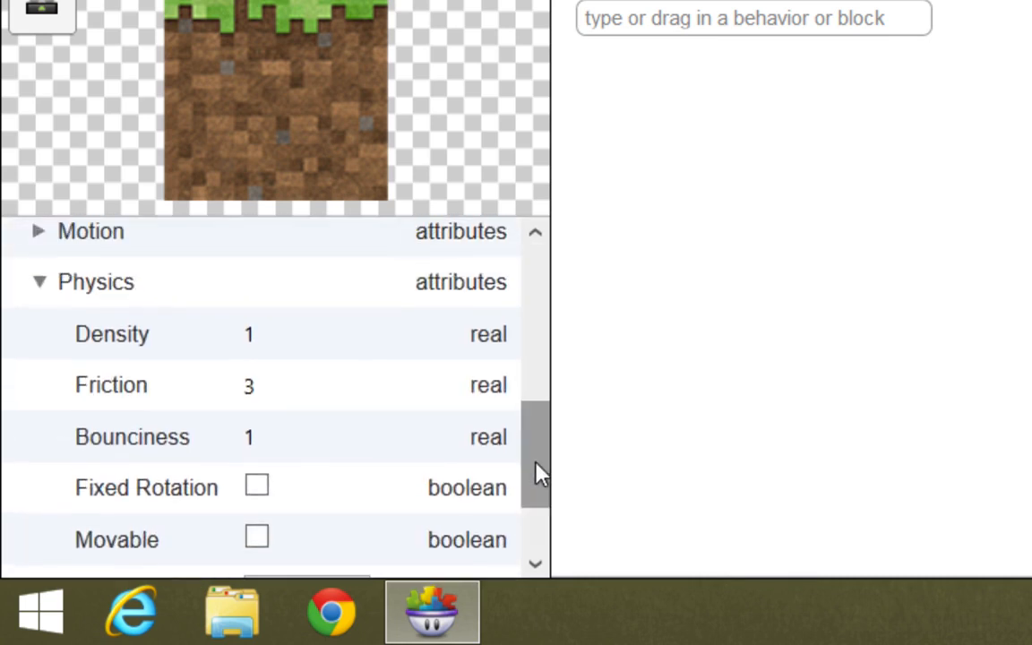
pyautogui.click(252, 437)
pyautogui.write('0')
pyautogui.press('Return')
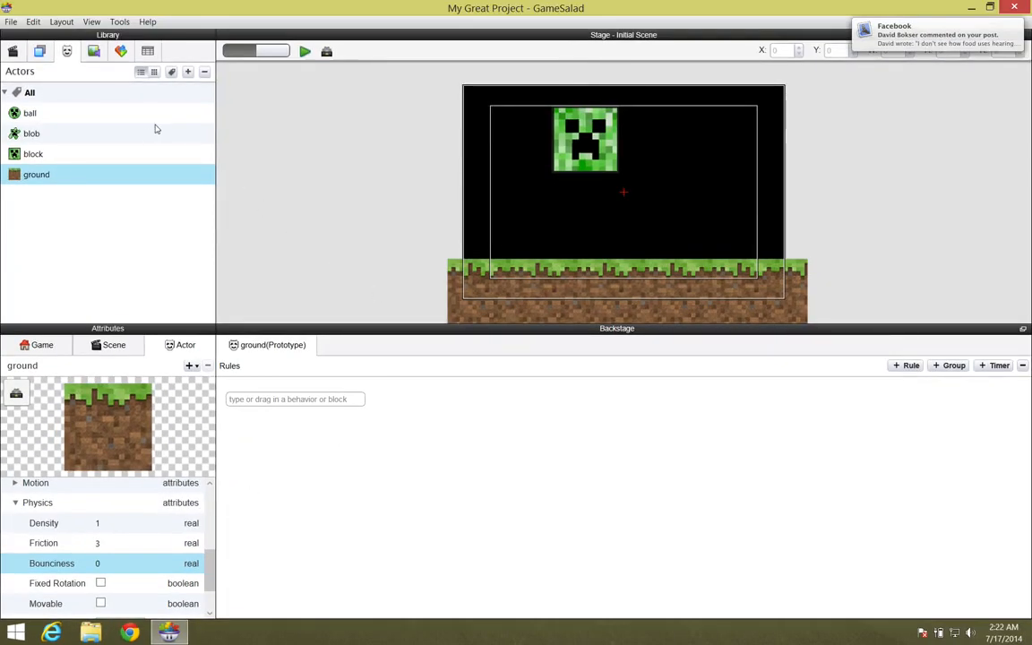
pyautogui.click(304, 51)
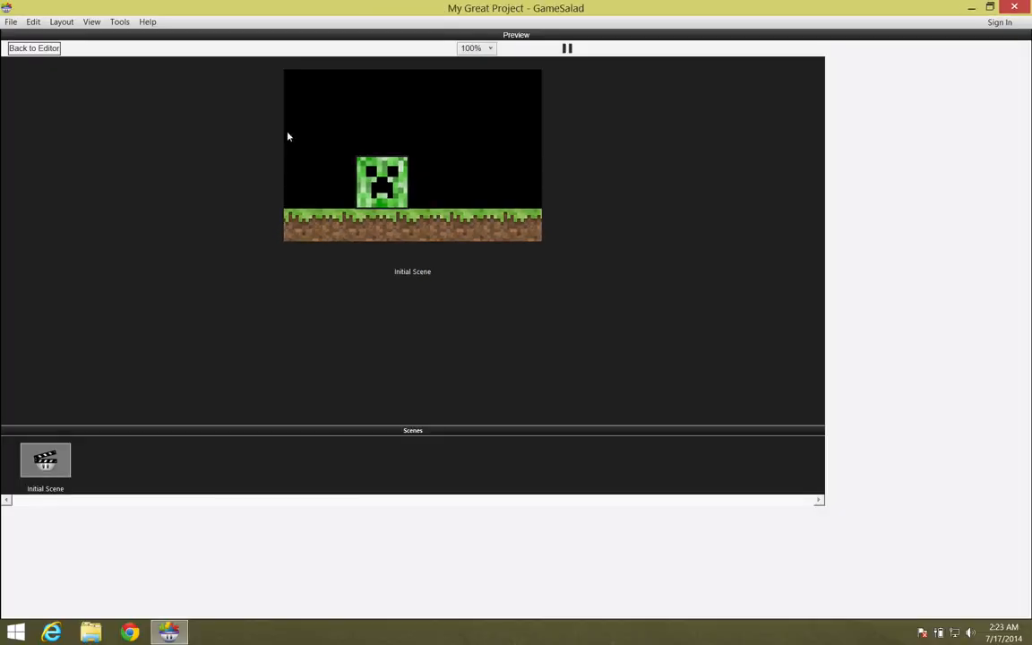
pyautogui.click(34, 48)
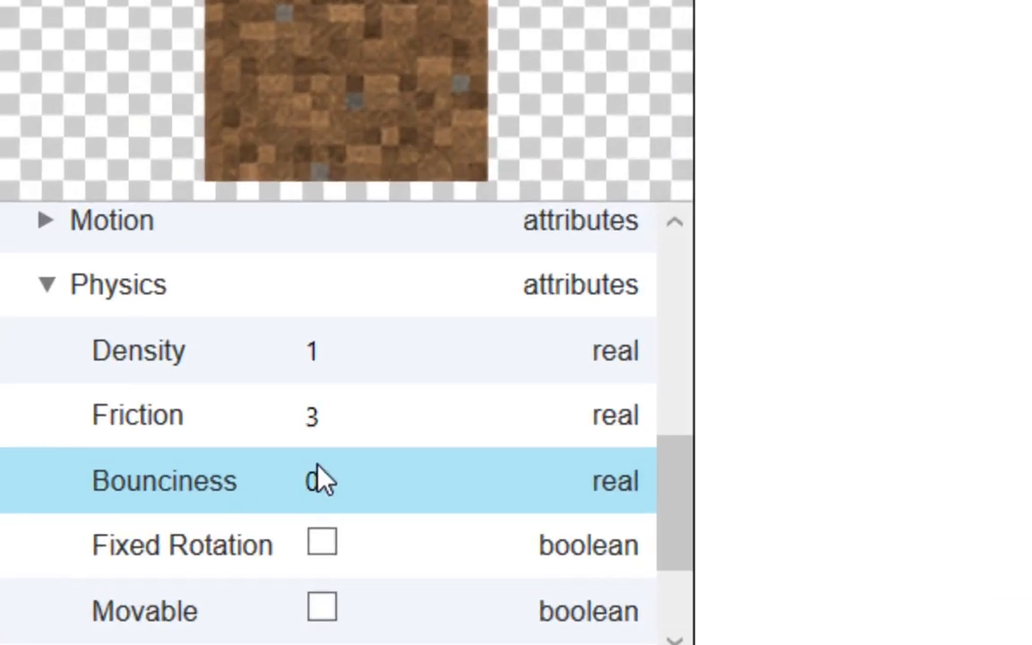
# Set the ground actor's Bounciness to 0.1.
pyautogui.click(316, 484)
pyautogui.write('.1')
pyautogui.press('Return')
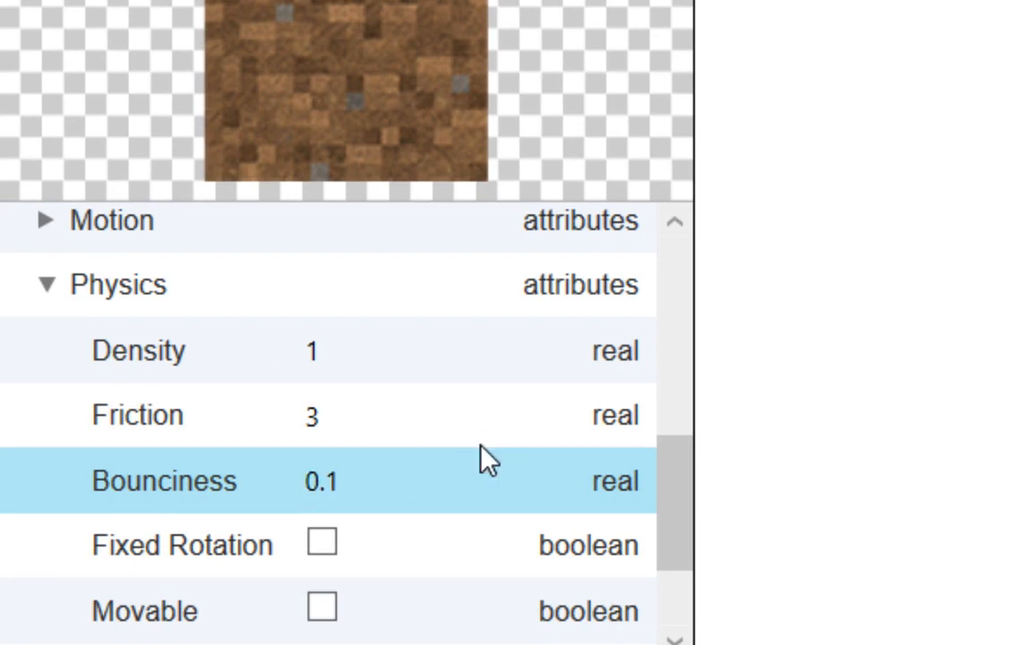